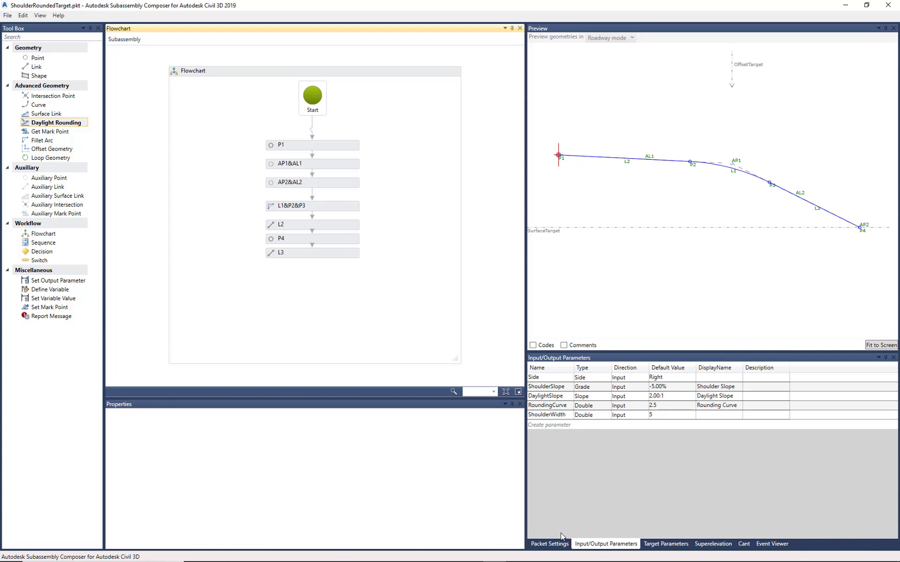
# Save a copy of the packet file as DaylightRoundedTarget.pkt in the 0_Videos folder
pyautogui.click(551, 544)
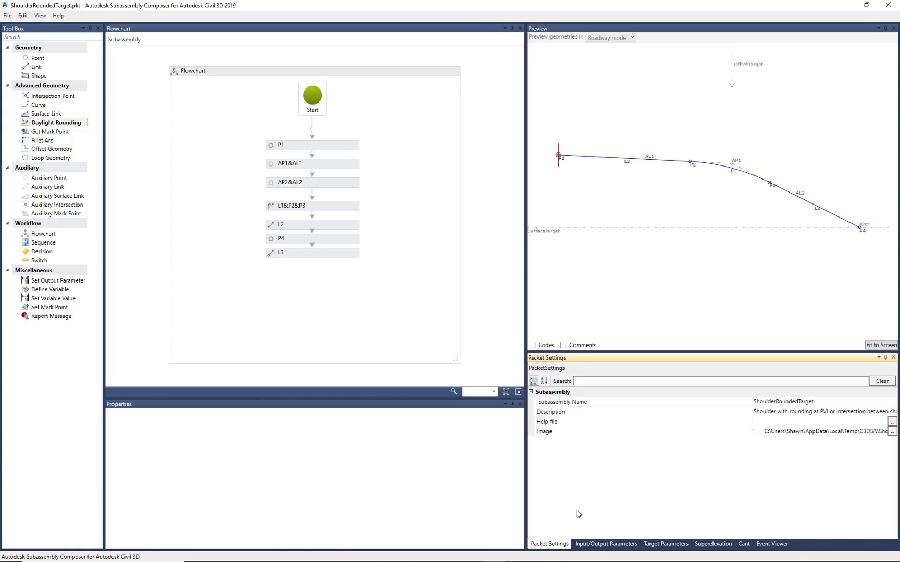
pyautogui.click(8, 15)
pyautogui.click(33, 57)
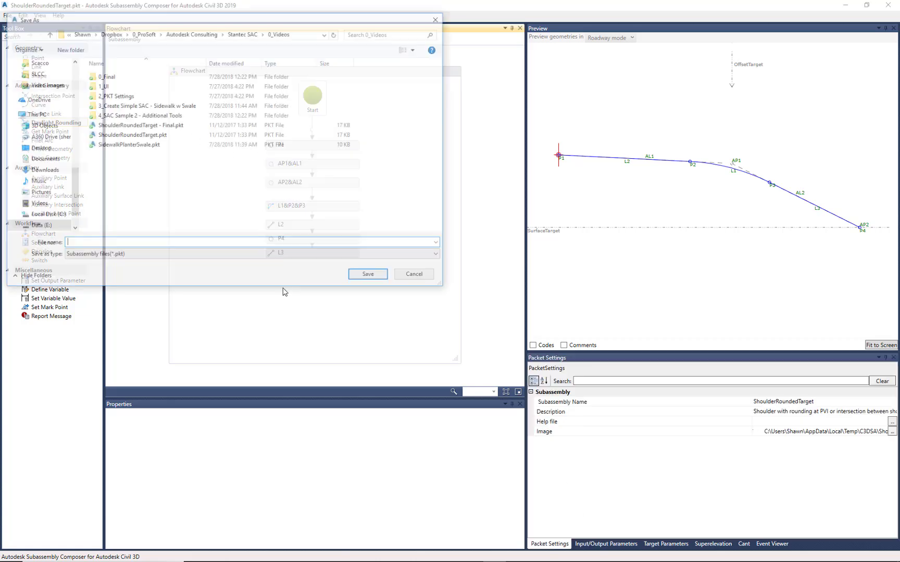
pyautogui.click(148, 136)
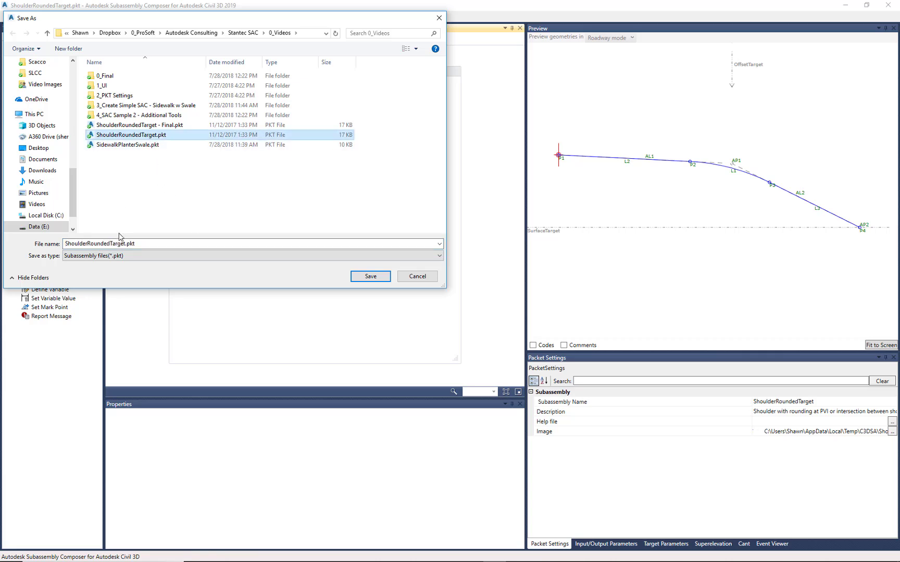
pyautogui.doubleClick(124, 244)
pyautogui.click(124, 244)
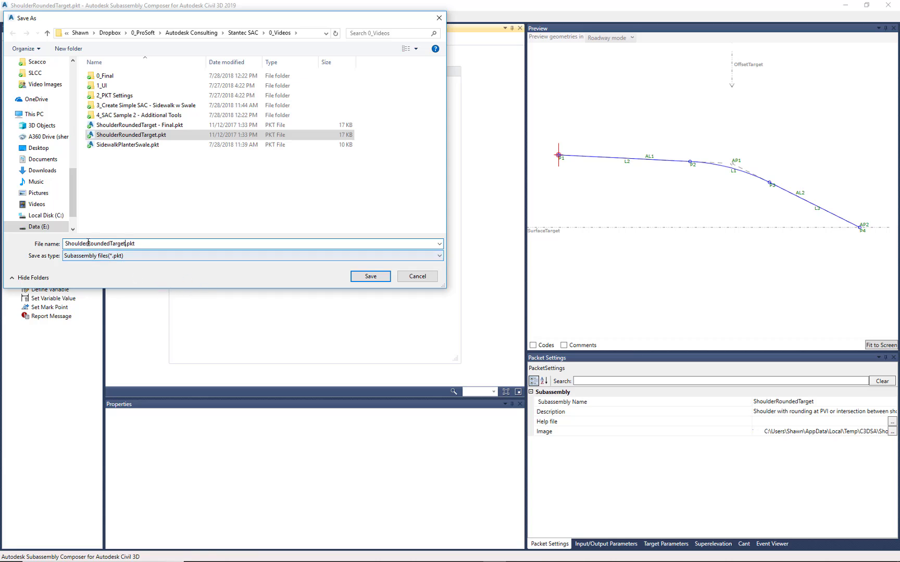
pyautogui.moveTo(87, 243); pyautogui.dragTo(37, 240)
pyautogui.write('Daylight')
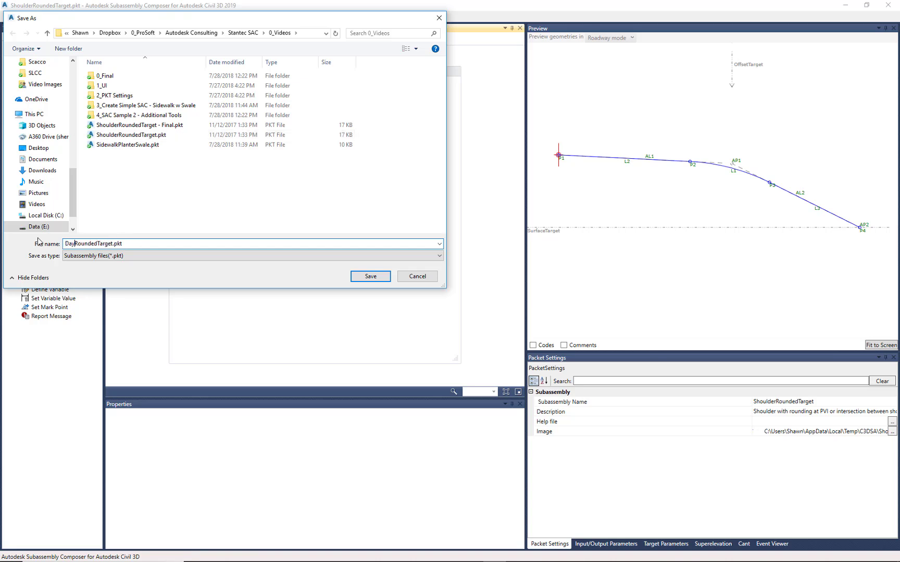
pyautogui.click(367, 277)
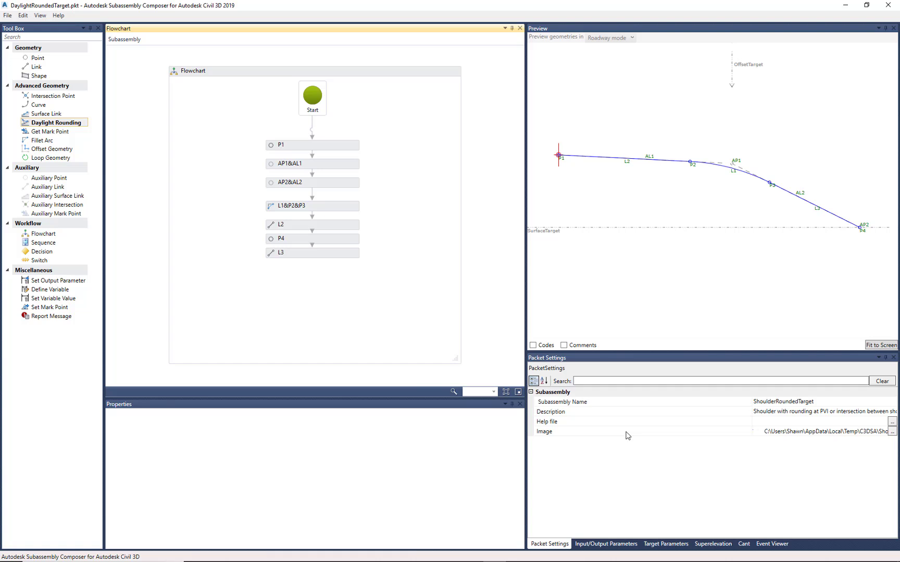
# Change the subassembly name in the packet settings to DaylightRoundedTarget
pyautogui.click(781, 403)
pyautogui.click(779, 402)
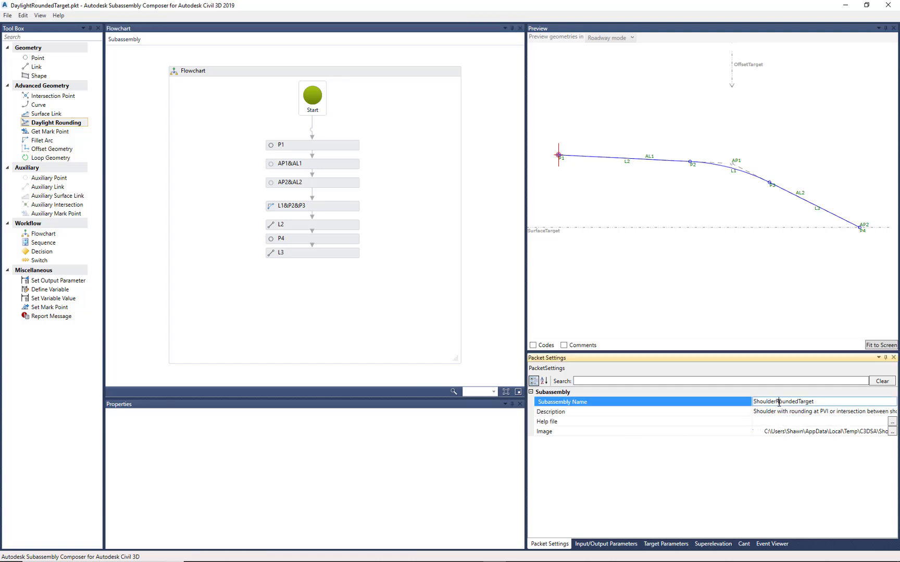
pyautogui.moveTo(776, 404); pyautogui.dragTo(750, 402)
pyautogui.write('Dayli')
pyautogui.press('BackSpace')
pyautogui.press('BackSpace')
pyautogui.write('light')
pyautogui.click(780, 412)
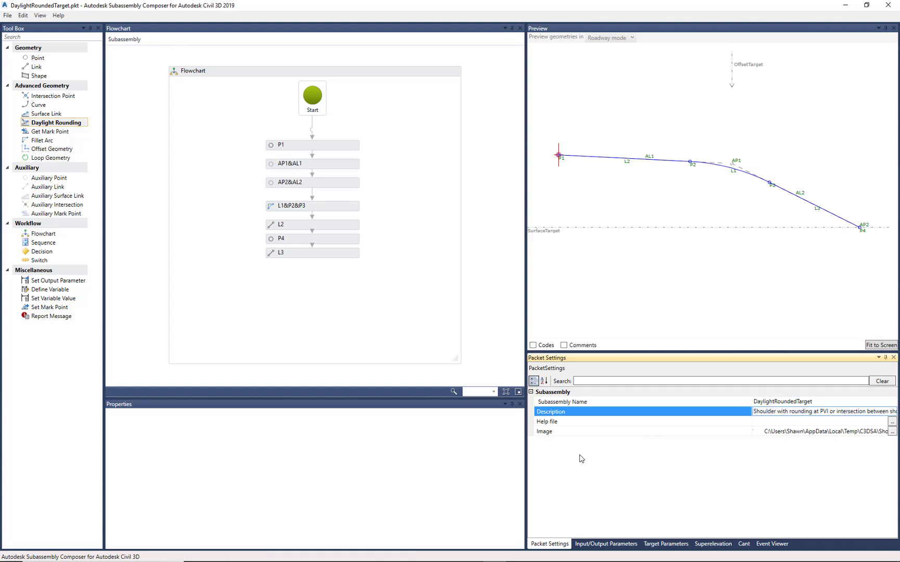
pyautogui.click(639, 465)
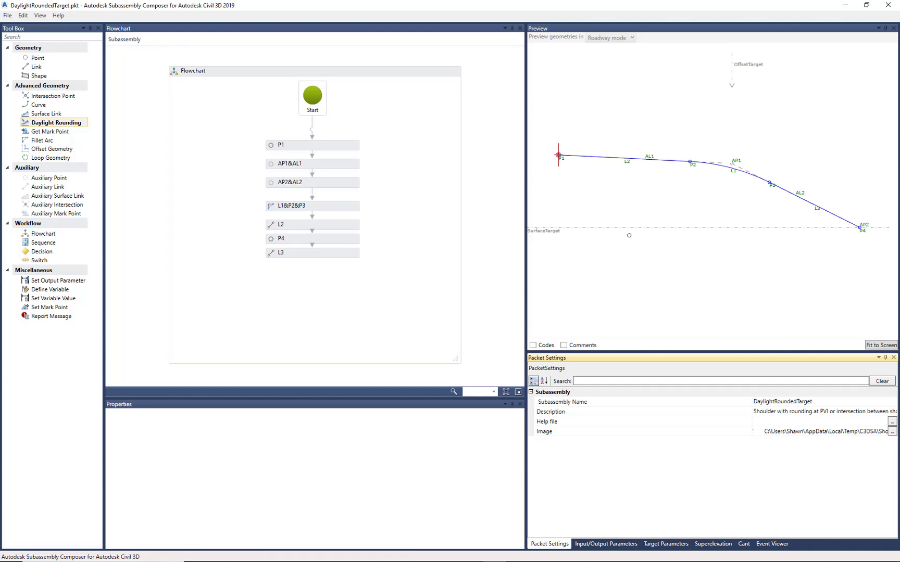
# Add a Daylight Rounding element below L3 in the flowchart and give it the link code "Top"
pyautogui.scroll(-1, 627, 235)
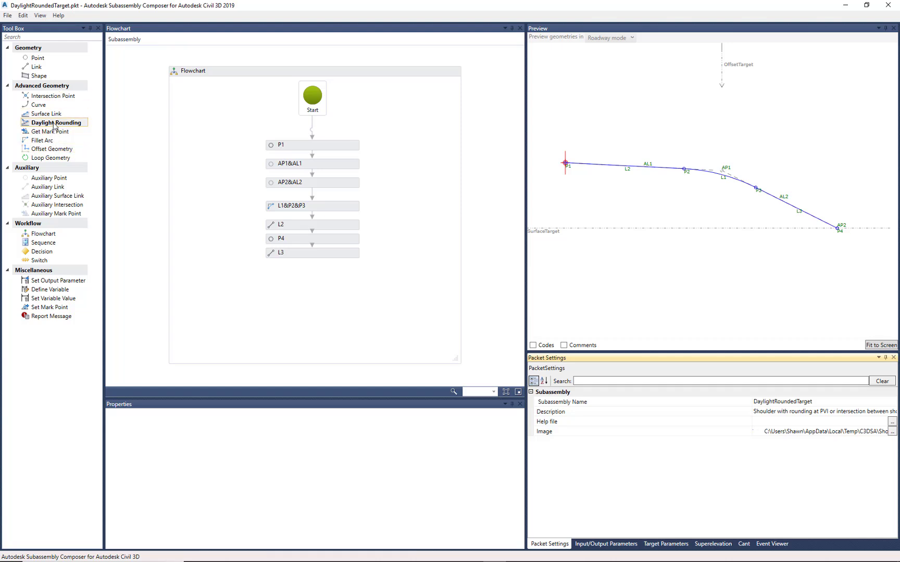
pyautogui.moveTo(55, 123); pyautogui.dragTo(315, 288)
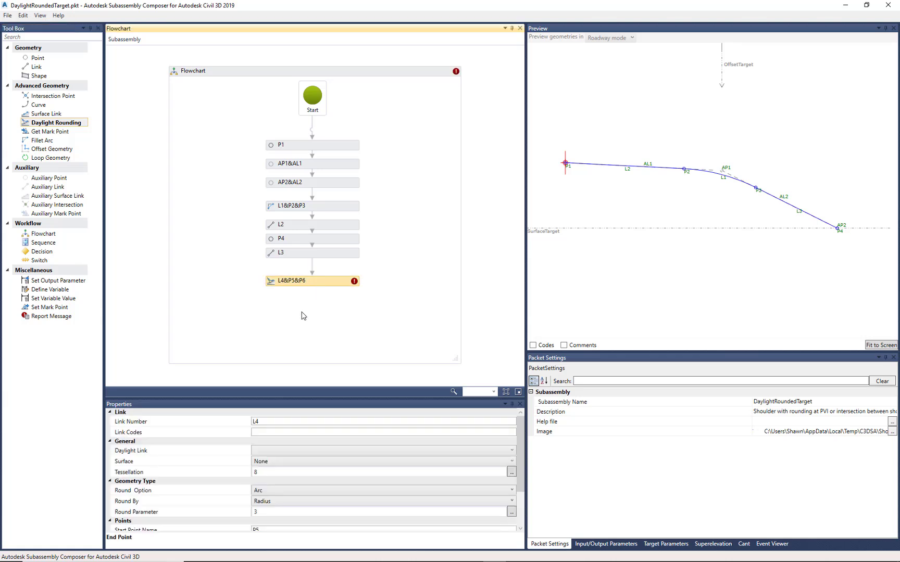
pyautogui.click(265, 433)
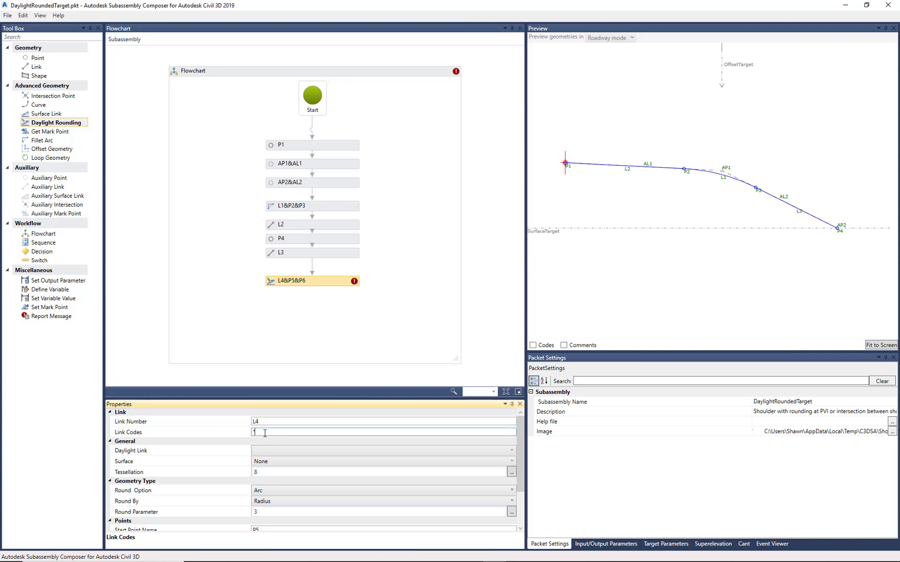
pyautogui.write('"Top"')
# Set the daylight link of the L4&P5&P6 rounding element to L3
pyautogui.click(281, 454)
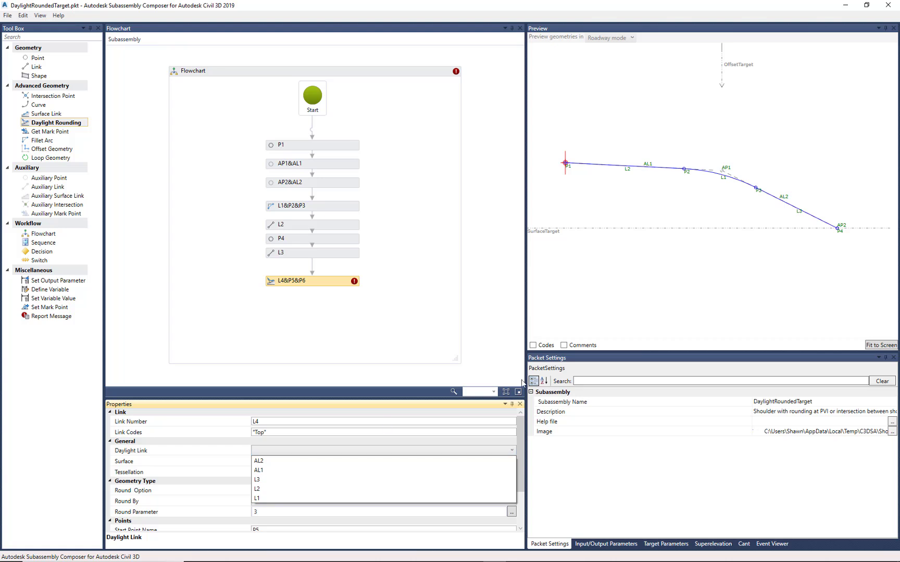
pyautogui.click(787, 232)
pyautogui.scroll(3, 810, 208)
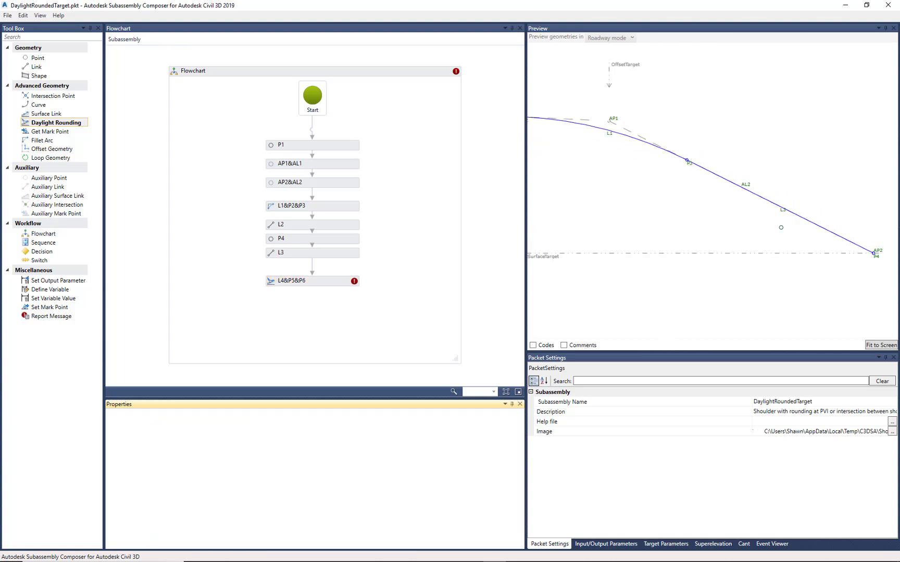
pyautogui.click(332, 281)
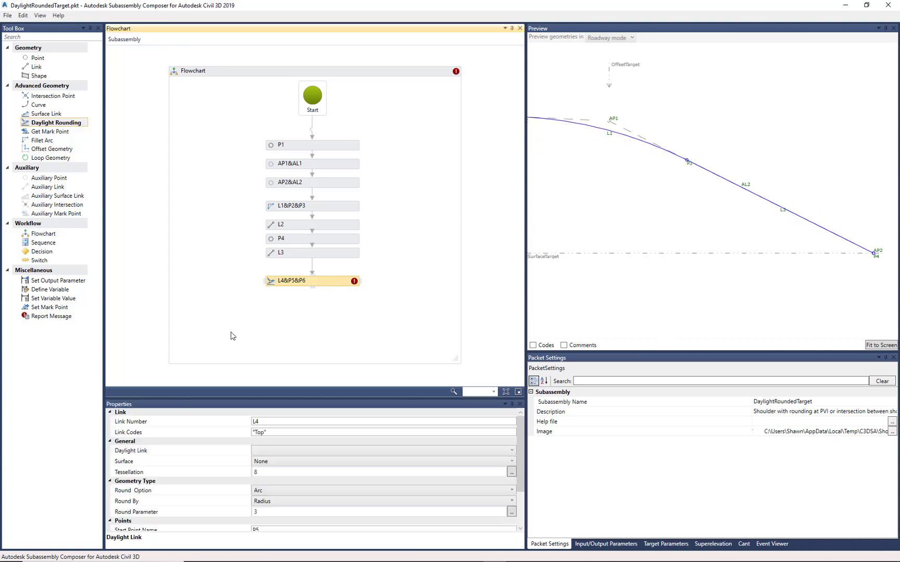
pyautogui.click(278, 452)
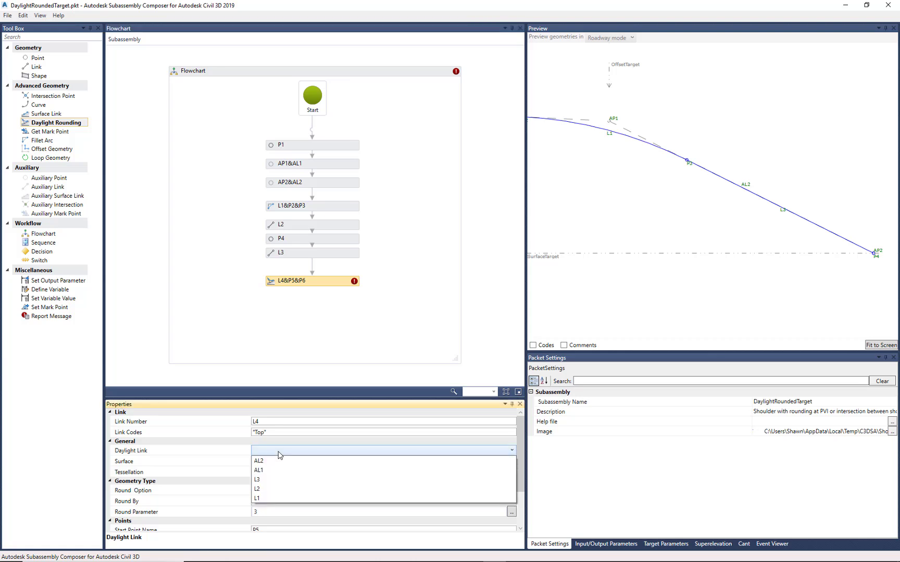
pyautogui.click(270, 482)
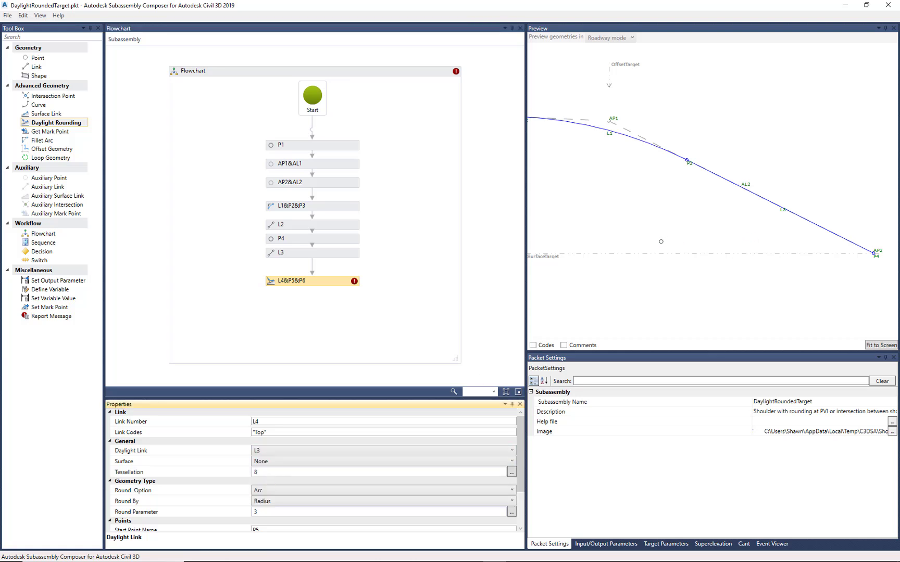
# Set the rounding element's surface to SurfaceTarget and check the rounded daylight in the preview
pyautogui.scroll(-2, 661, 241)
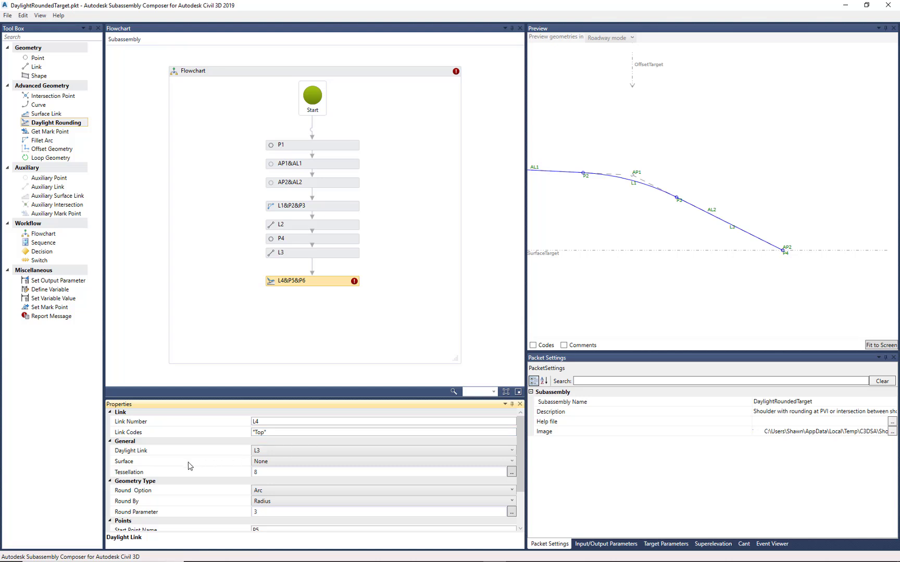
pyautogui.click(278, 462)
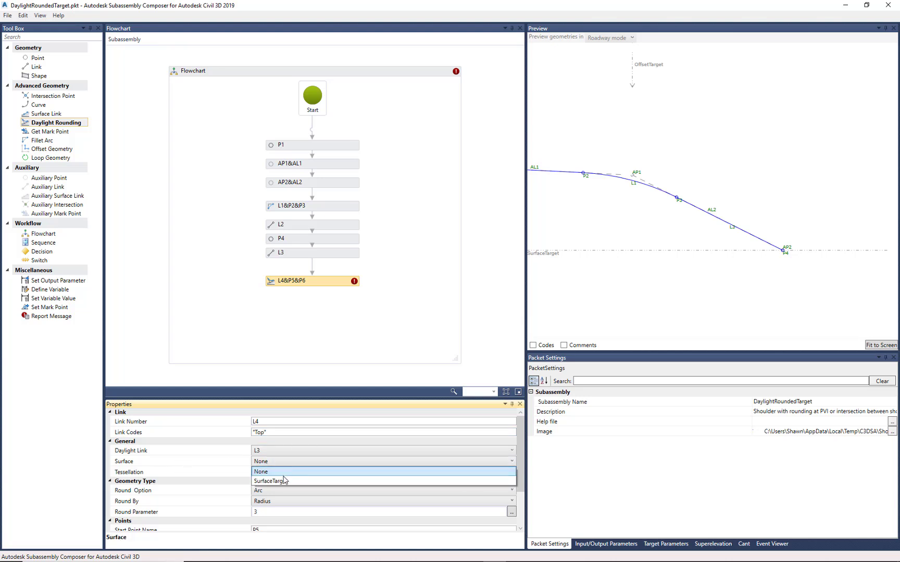
pyautogui.click(285, 481)
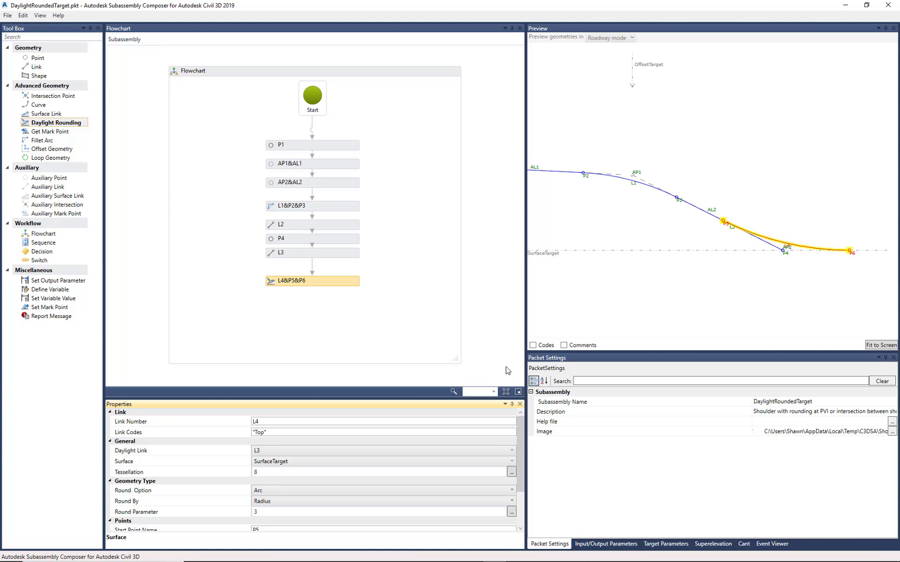
pyautogui.scroll(-3, 210, 458)
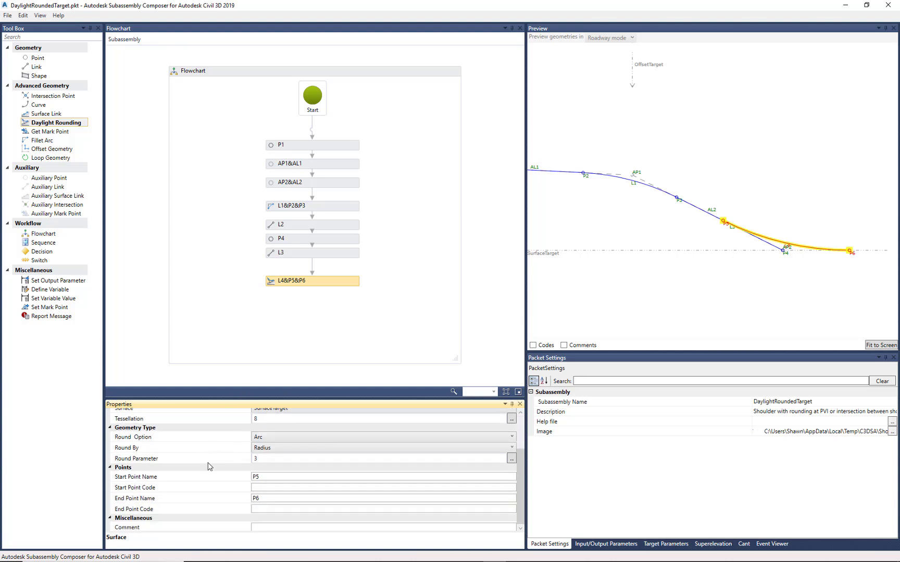
pyautogui.scroll(5, 209, 466)
pyautogui.click(692, 284)
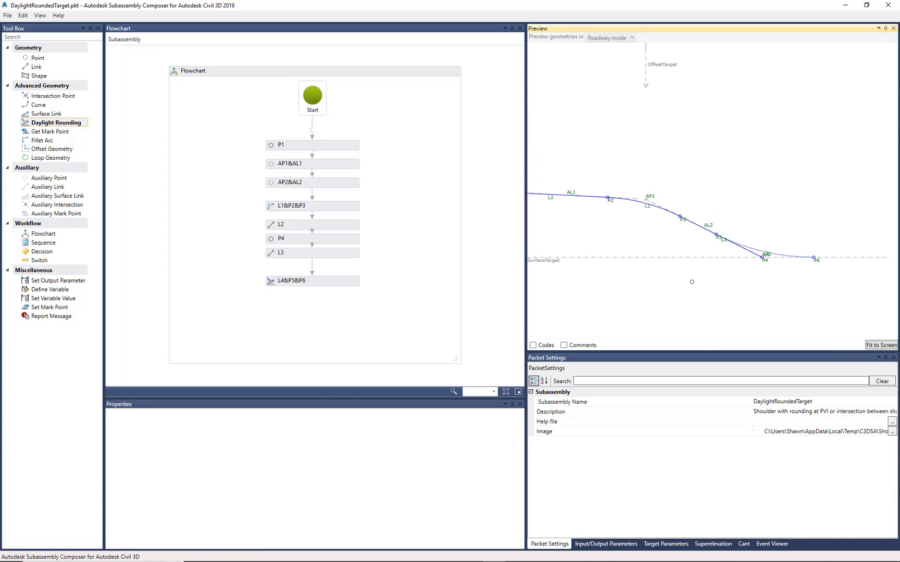
pyautogui.scroll(-3, 692, 281)
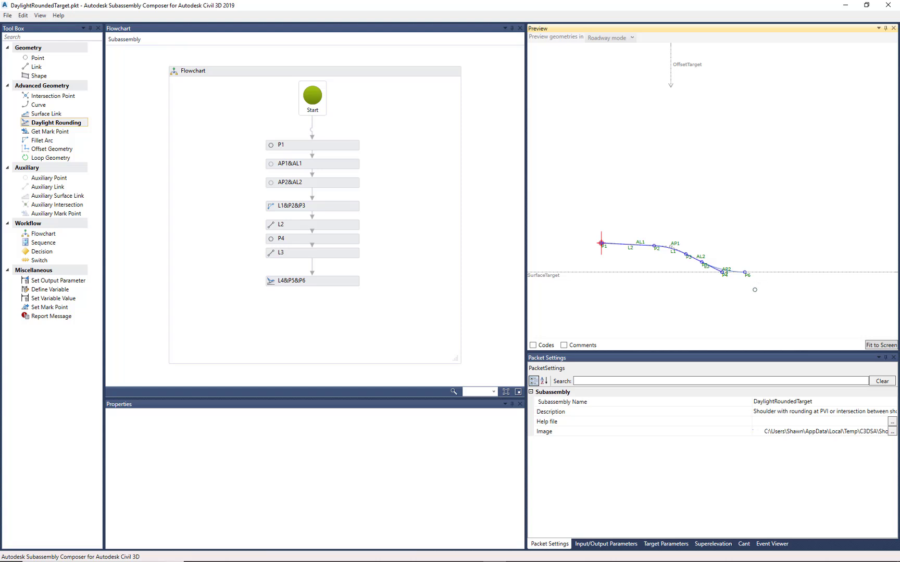
# Start choosing an image for the subassembly and go to the Stantec SAC folder
pyautogui.click(549, 435)
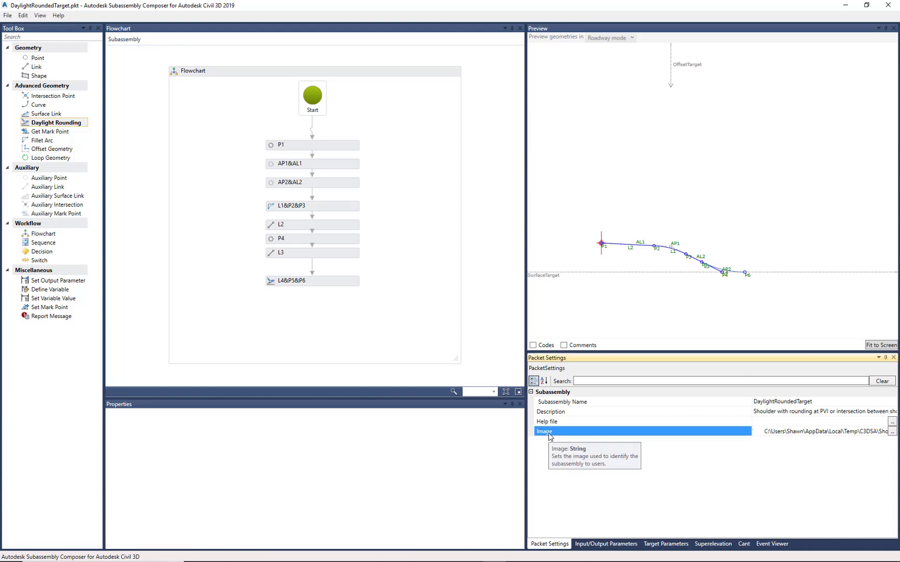
pyautogui.scroll(3, 677, 261)
pyautogui.scroll(-1, 677, 260)
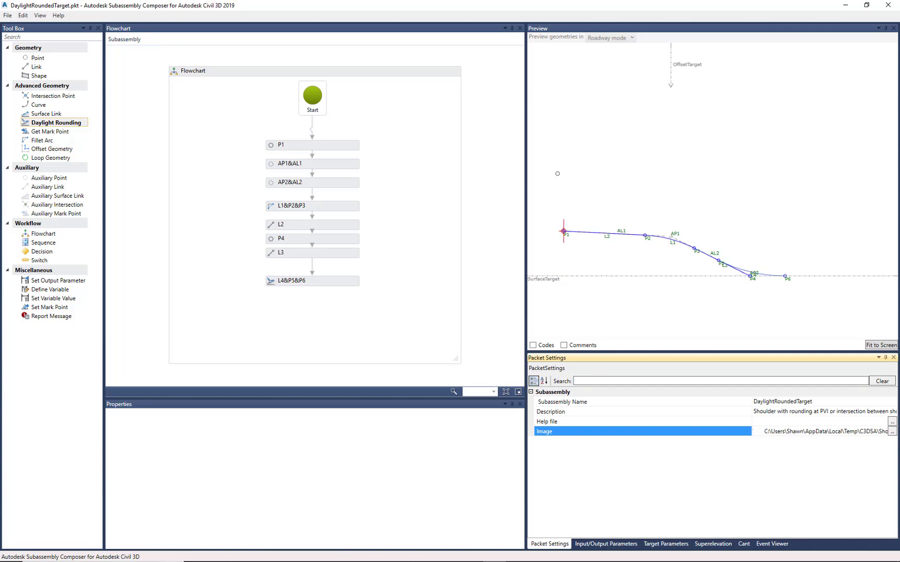
pyautogui.click(892, 432)
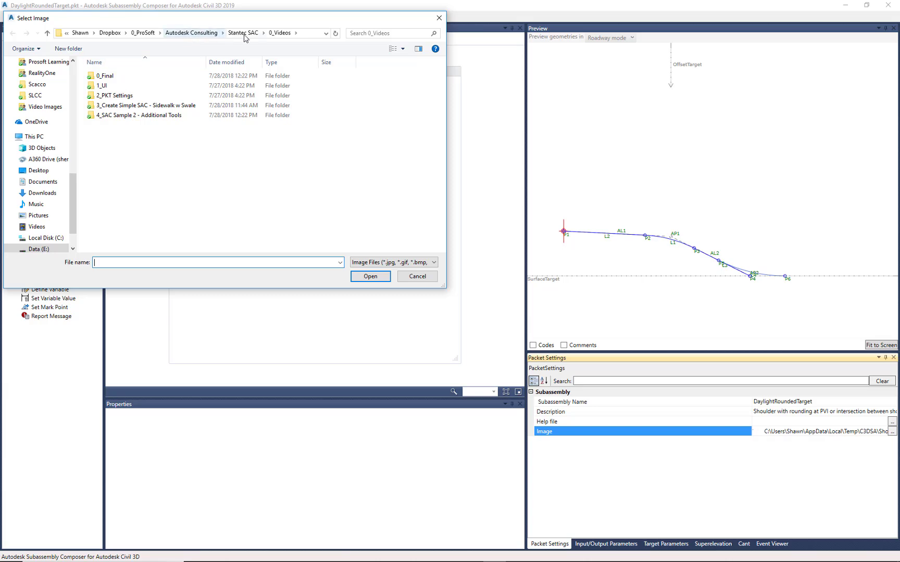
pyautogui.click(243, 35)
# View Section - Sidewalk SAC 2.png in the photo viewer as a sample subassembly image, and close it
pyautogui.rightClick(139, 106)
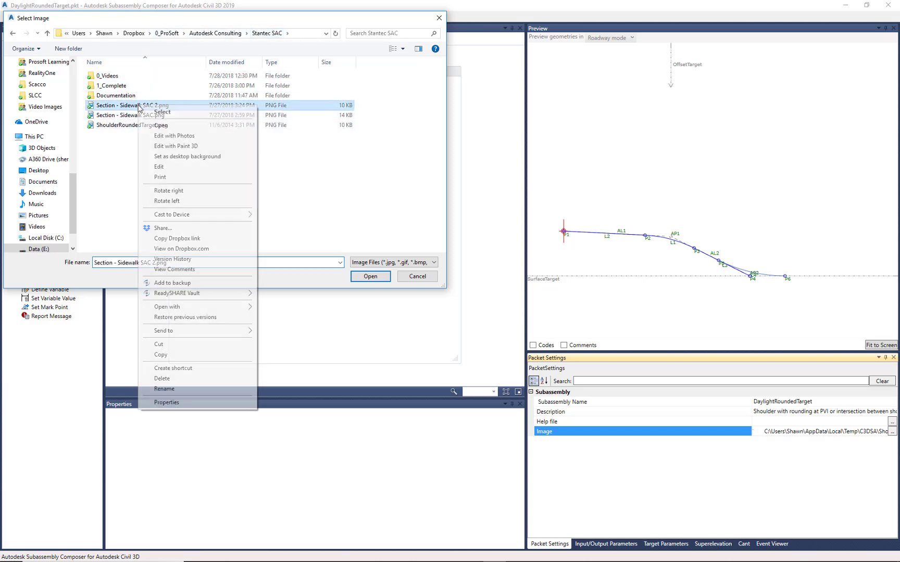
pyautogui.click(161, 125)
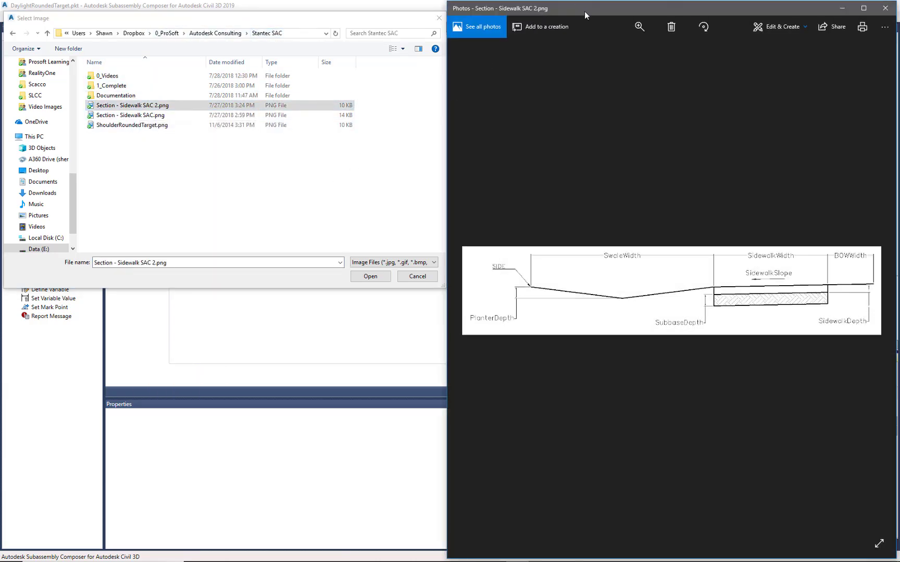
pyautogui.moveTo(586, 16); pyautogui.dragTo(317, 45)
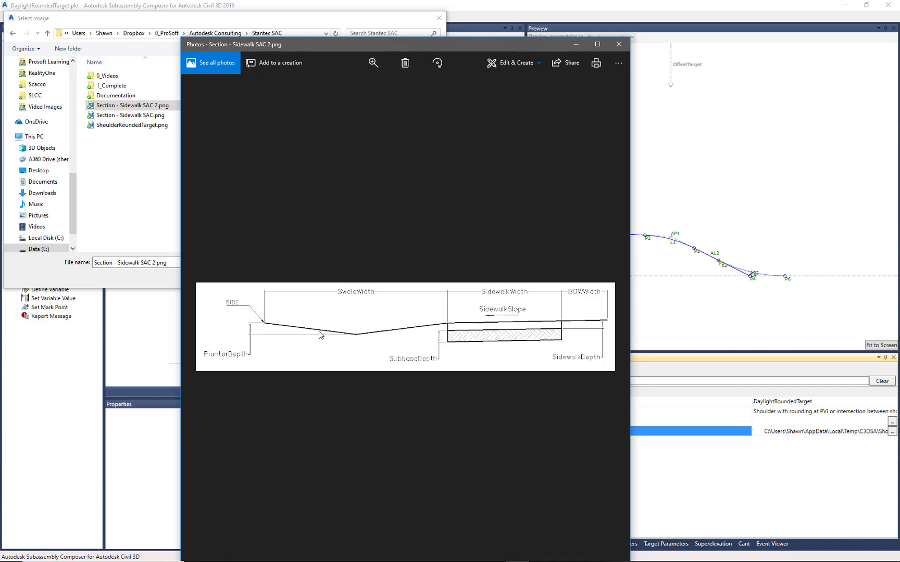
pyautogui.click(615, 48)
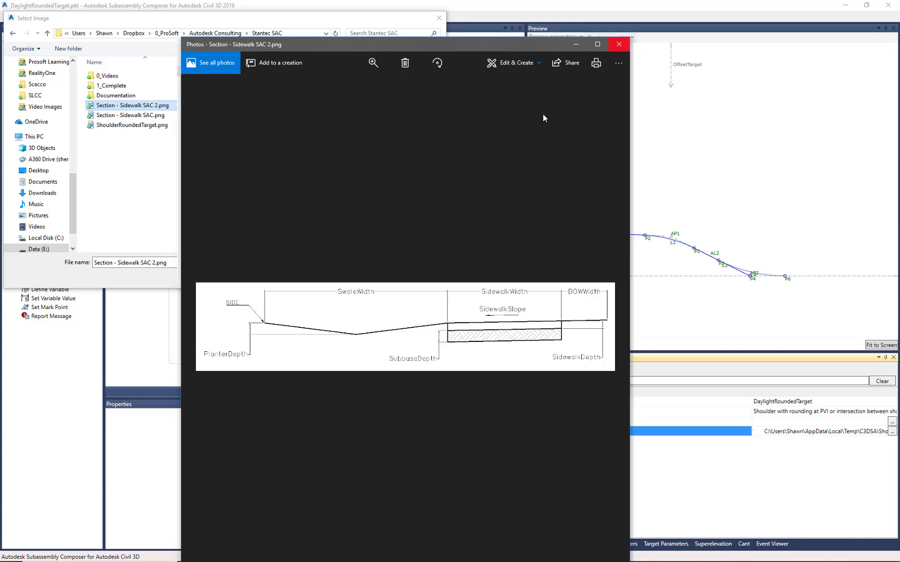
# Preview ShoulderRoundedTarget.png and assign it as the subassembly image
pyautogui.click(151, 125)
pyautogui.rightClick(152, 126)
pyautogui.click(191, 146)
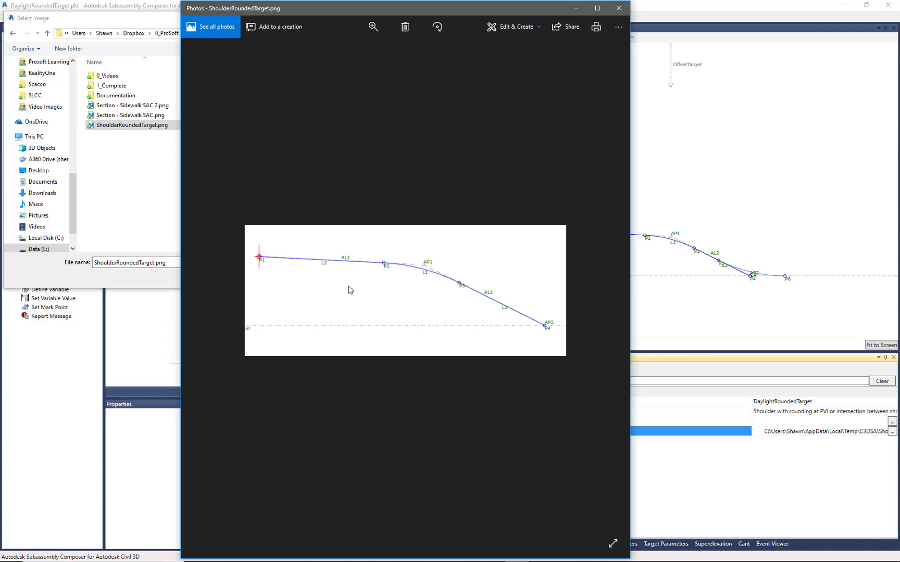
pyautogui.click(619, 7)
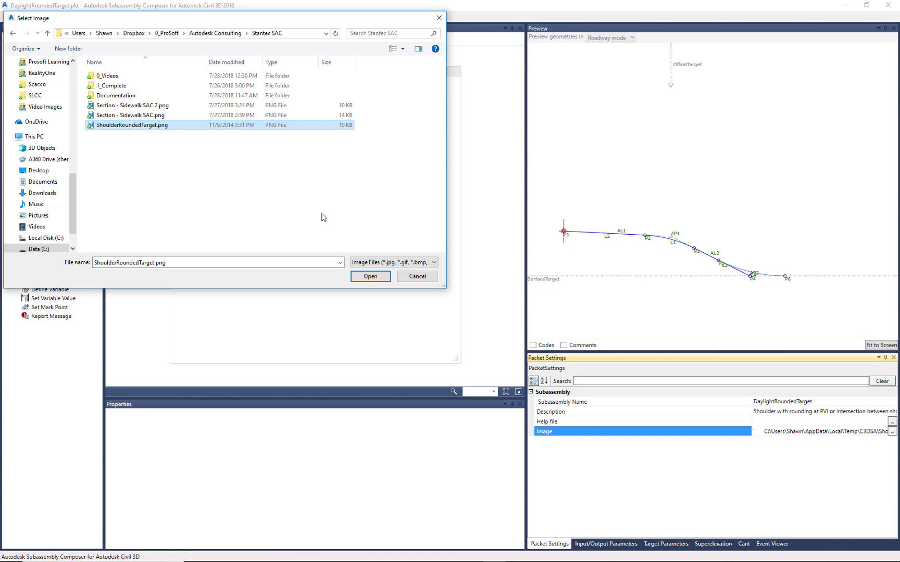
pyautogui.click(365, 276)
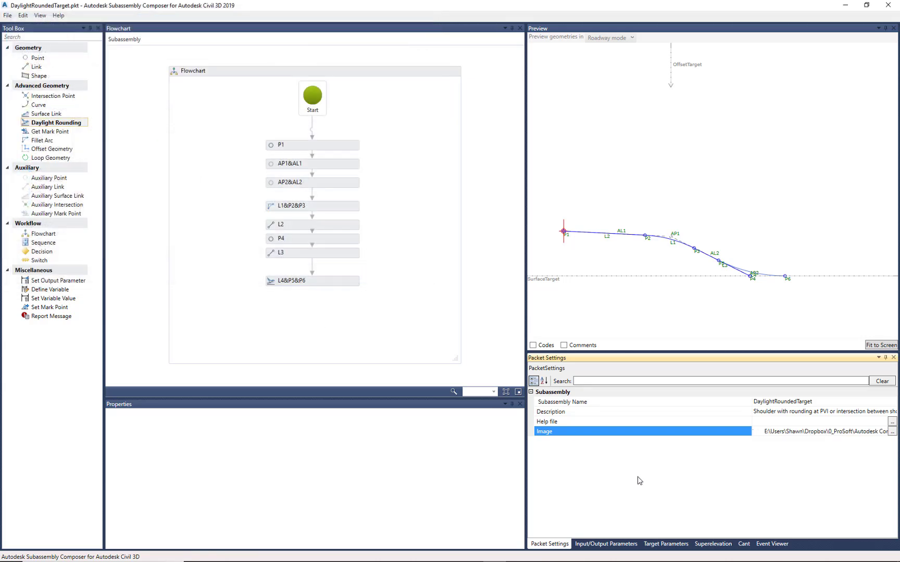
# Start choosing the subassembly's help file and open ShoulderRoundedTarget.docx from the Stantec SAC folder in Word for inspection
pyautogui.click(574, 422)
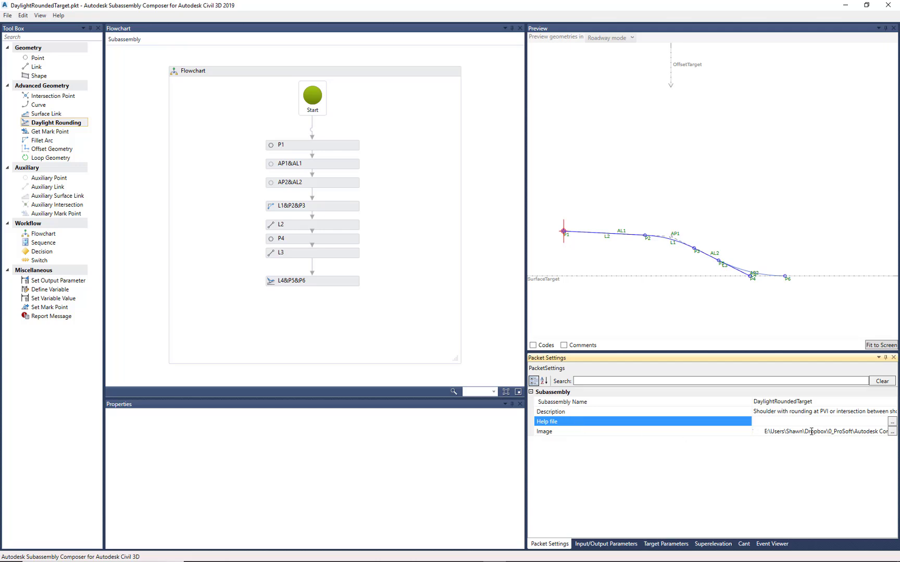
pyautogui.click(892, 422)
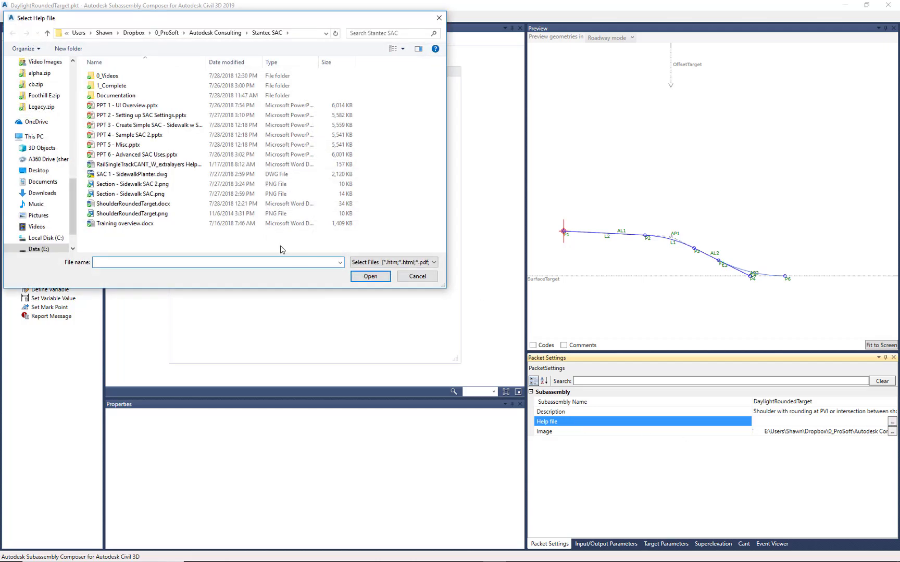
pyautogui.rightClick(150, 203)
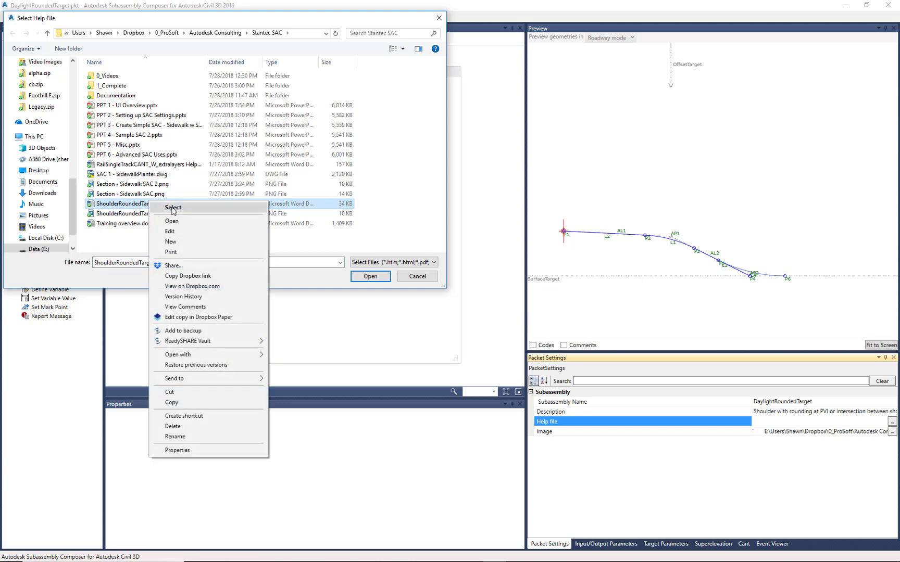
pyautogui.click(234, 215)
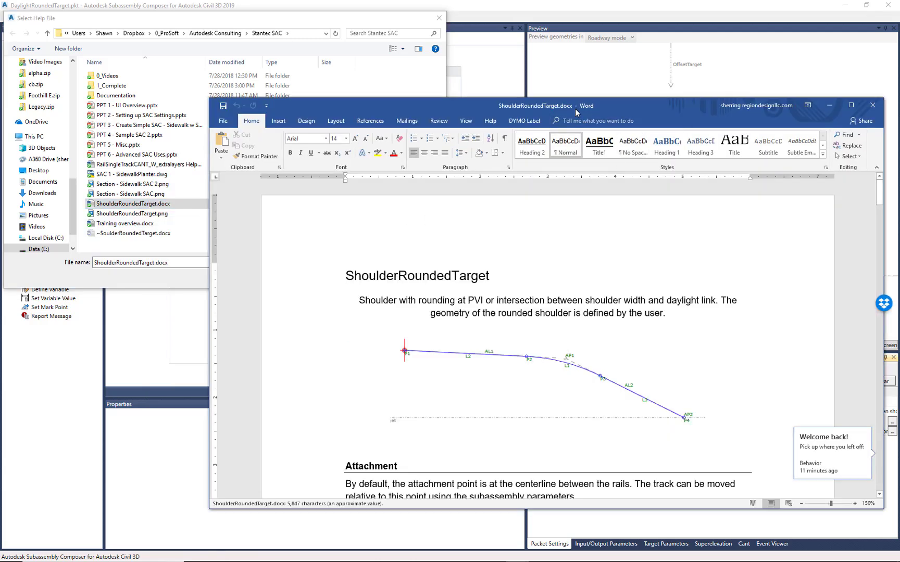
pyautogui.moveTo(576, 112); pyautogui.dragTo(471, 56)
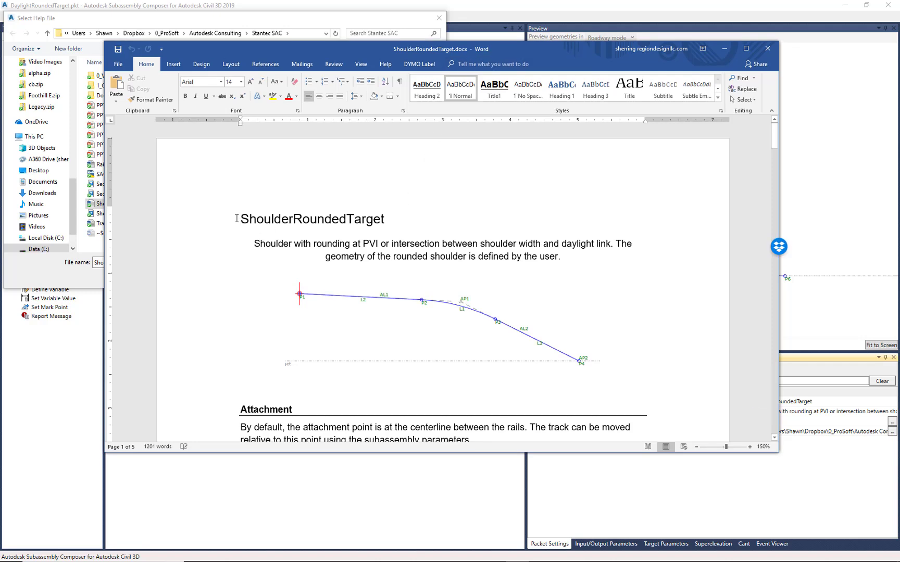
# Examine the help document's title, description, section picture and parameter table, and close the document
pyautogui.moveTo(237, 219); pyautogui.dragTo(392, 218)
pyautogui.click(392, 255)
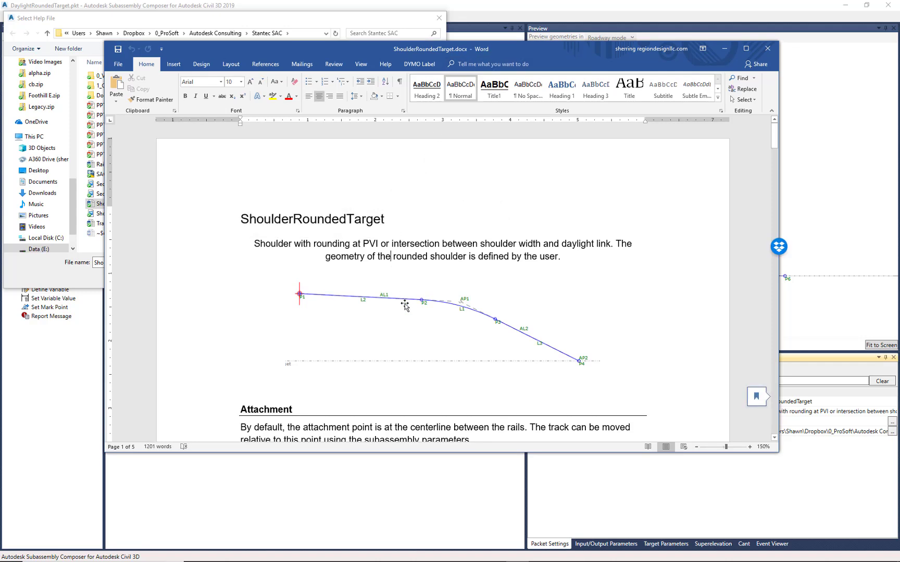
pyautogui.click(408, 312)
pyautogui.scroll(-20, 273, 320)
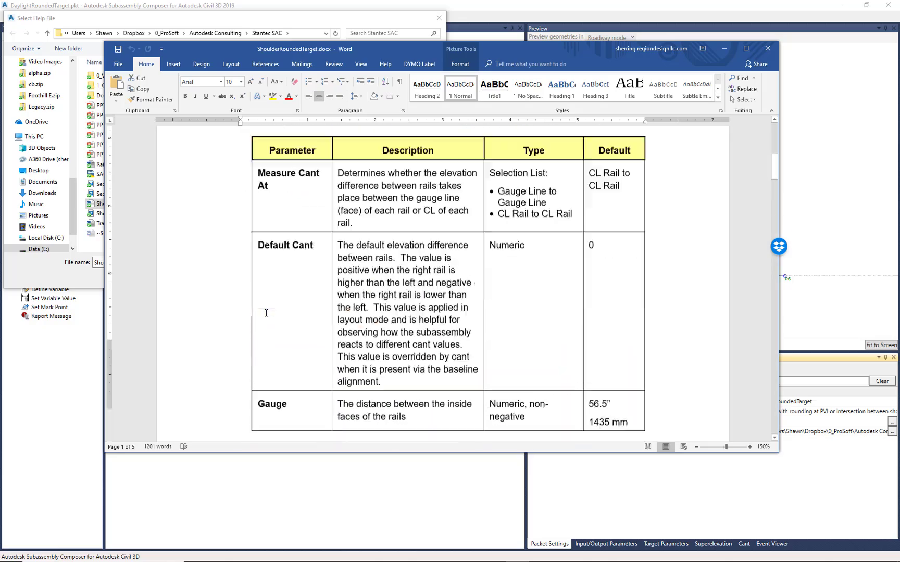
pyautogui.scroll(20, 270, 305)
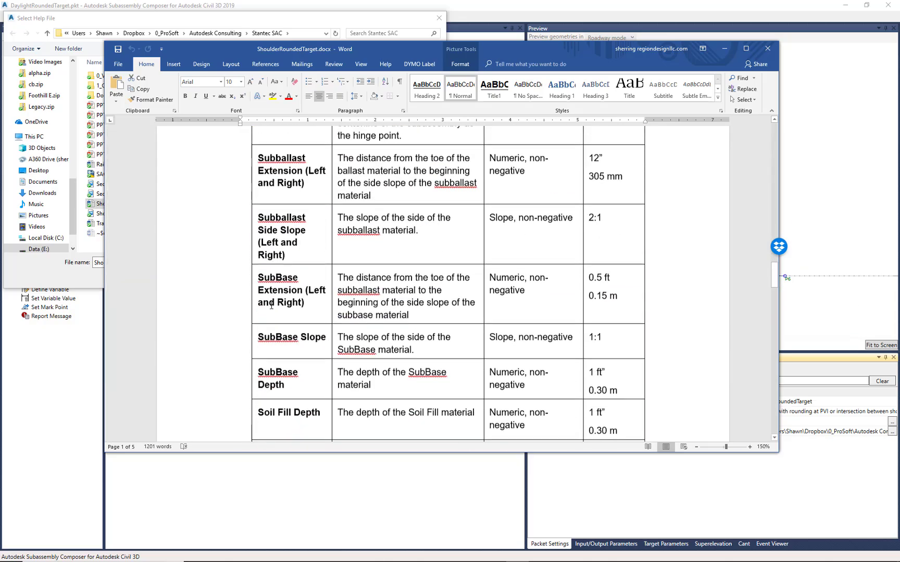
pyautogui.scroll(2, 271, 306)
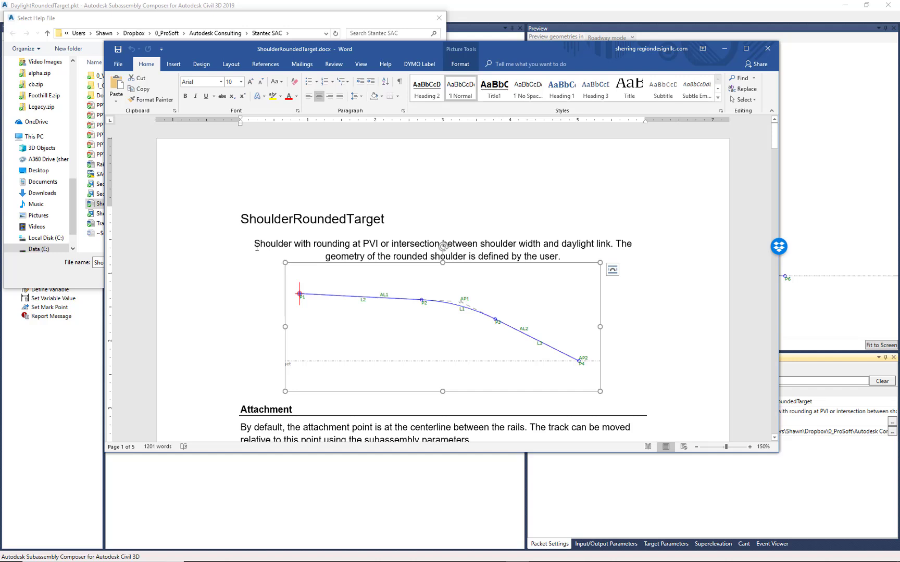
pyautogui.click(254, 247)
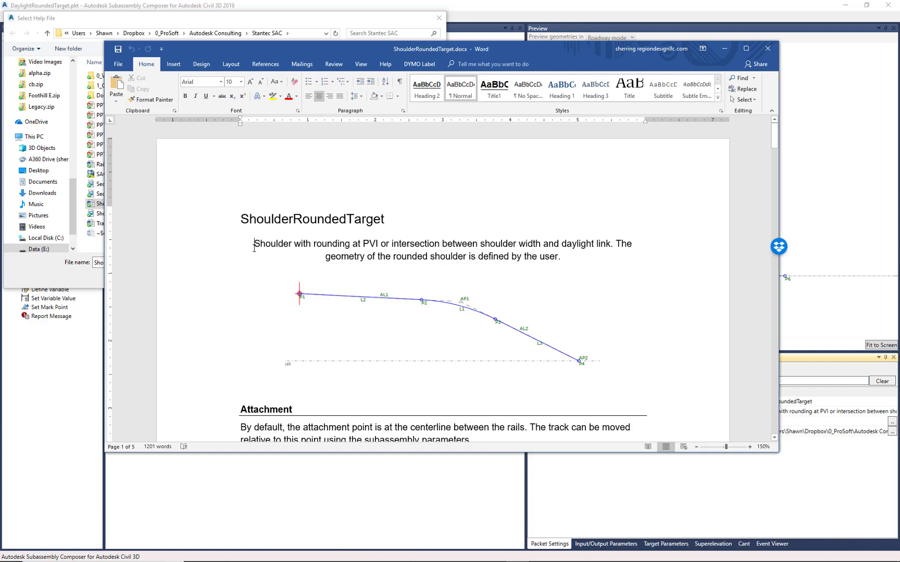
pyautogui.click(768, 49)
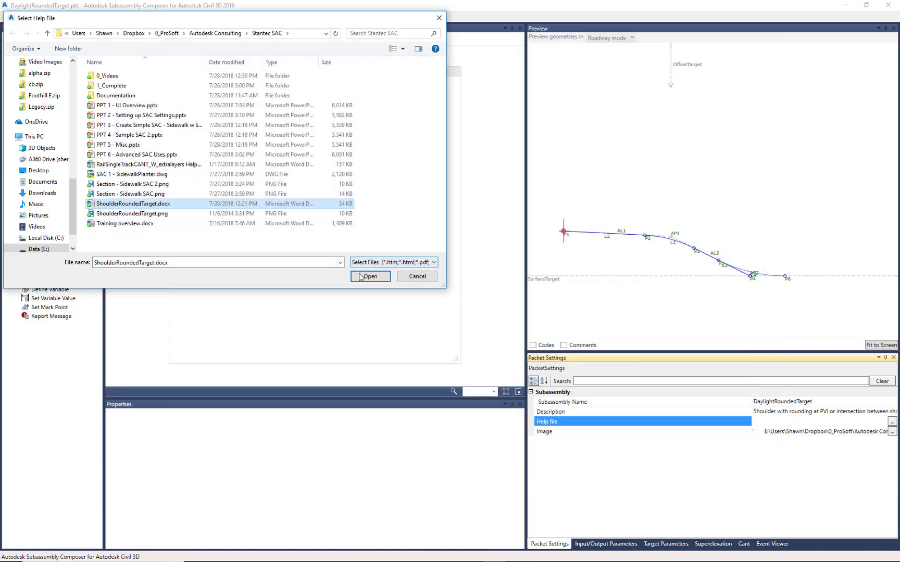
# Assign ShoulderRoundedTarget.docx as the help file and review the subassembly's name, description, help file and image settings
pyautogui.click(369, 276)
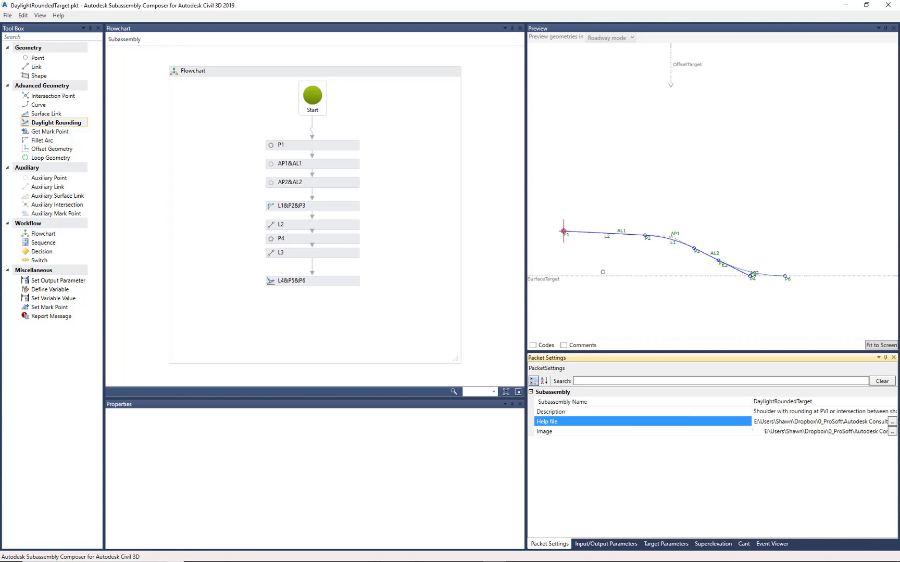
pyautogui.click(582, 405)
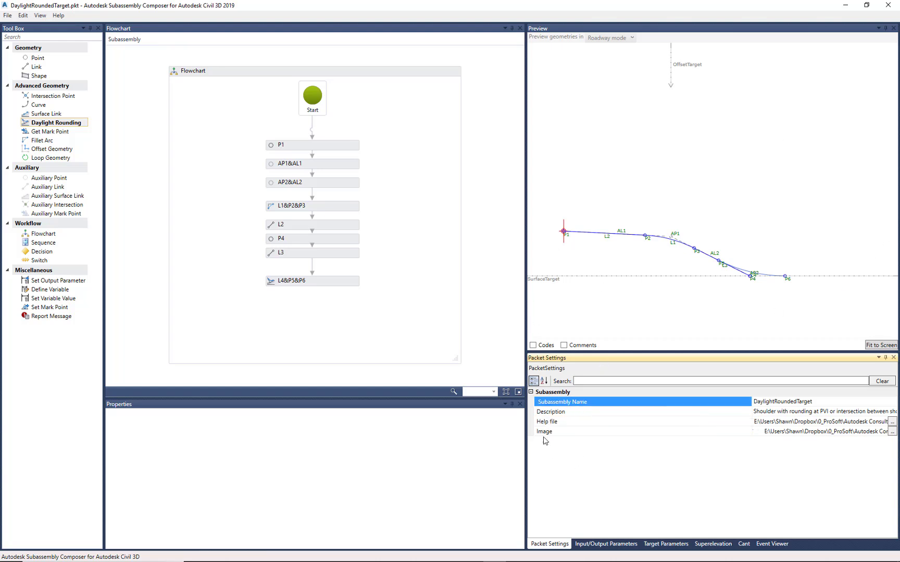
pyautogui.click(553, 413)
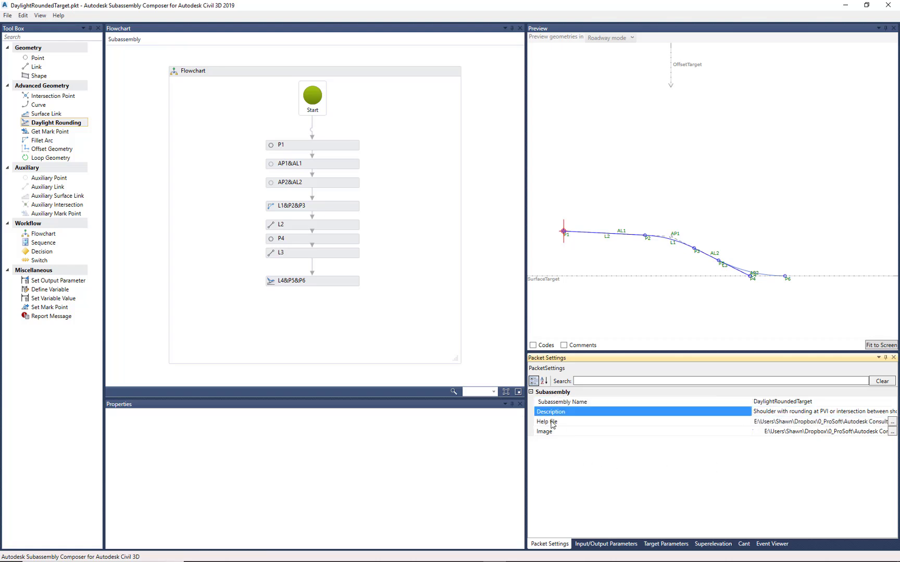
pyautogui.click(553, 423)
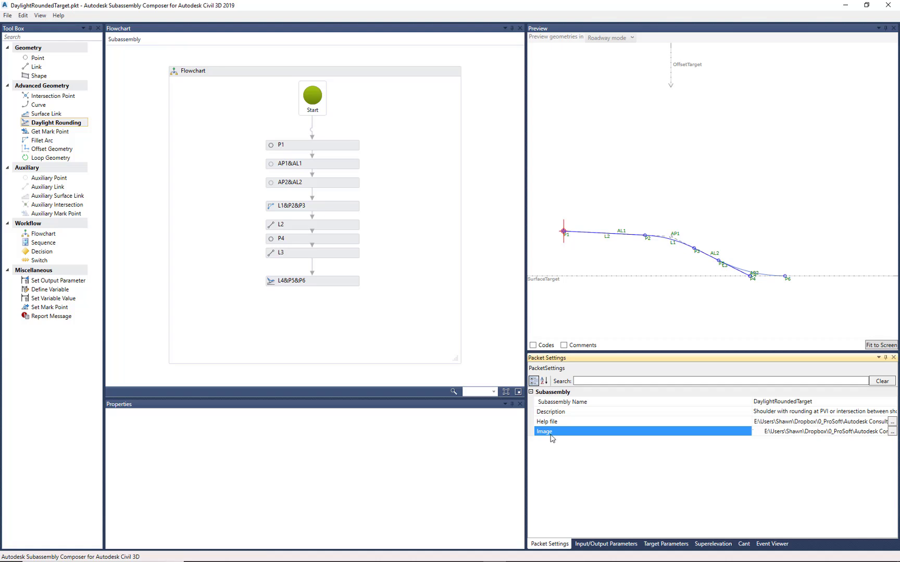